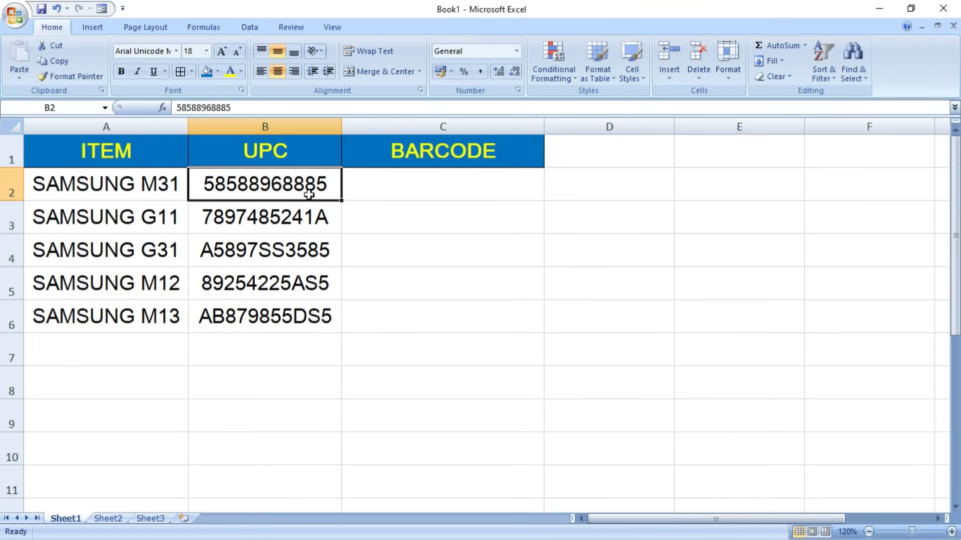
Apply the Text number format to the UPC codes in B2:B6.
{"action": "left_click_drag", "start_coordinate": [309, 195], "coordinate": [312, 307]}
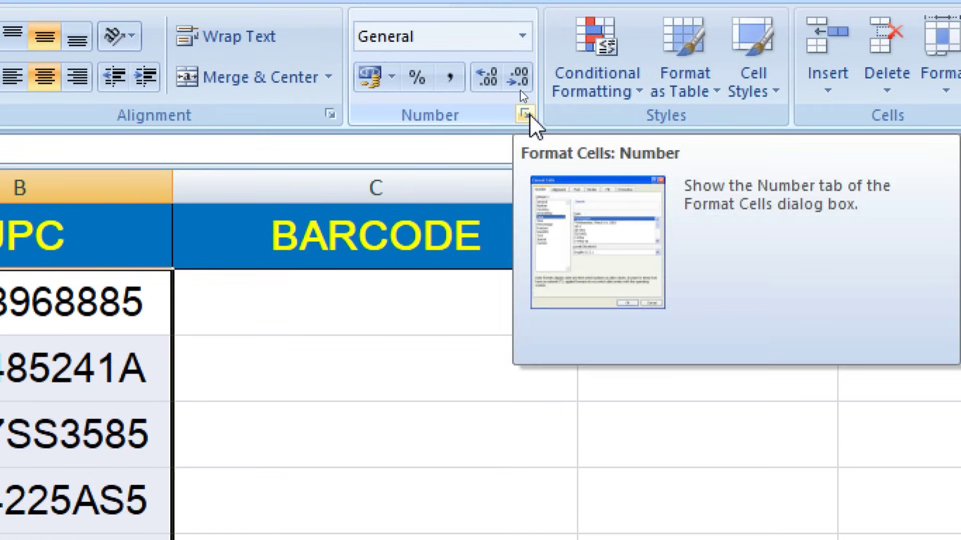
{"action": "left_click", "coordinate": [519, 90]}
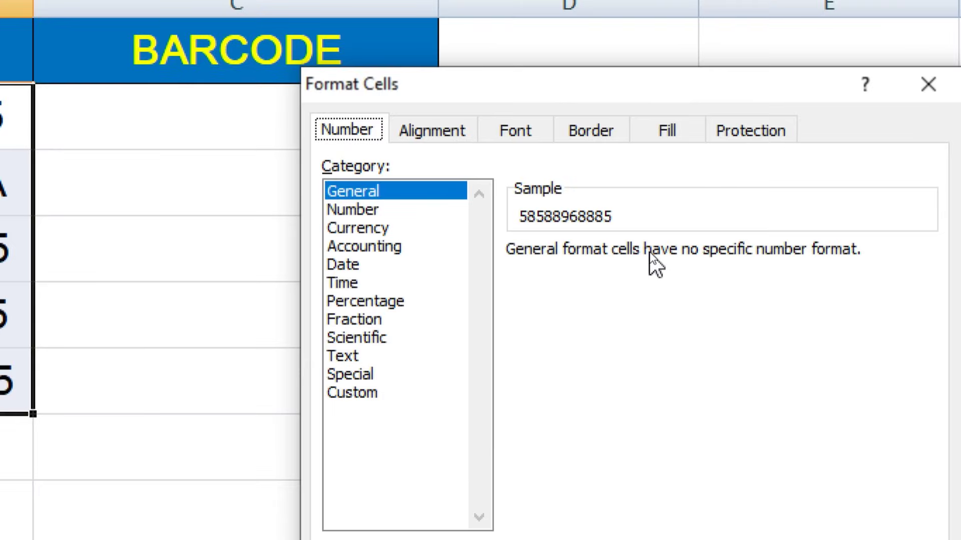
{"action": "left_click", "coordinate": [362, 356]}
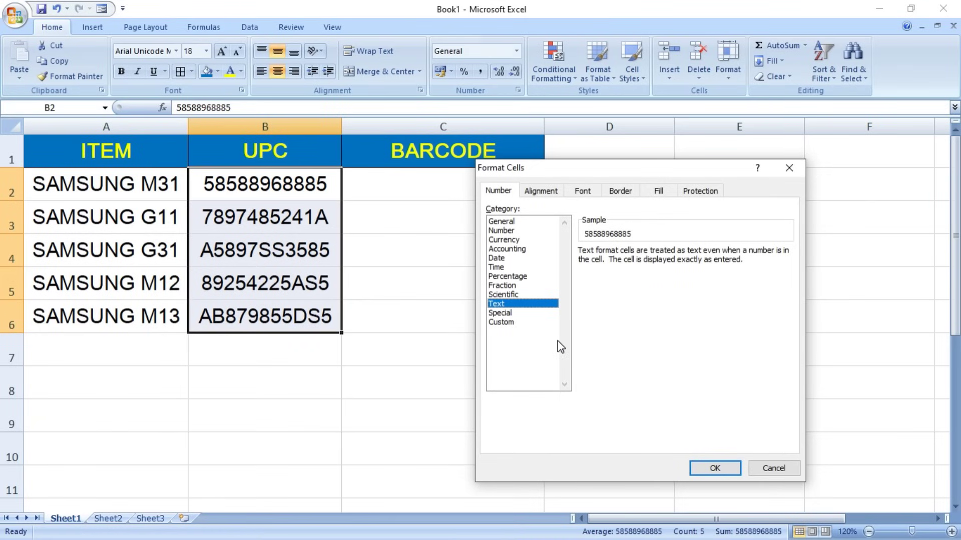
{"action": "left_click", "coordinate": [696, 467]}
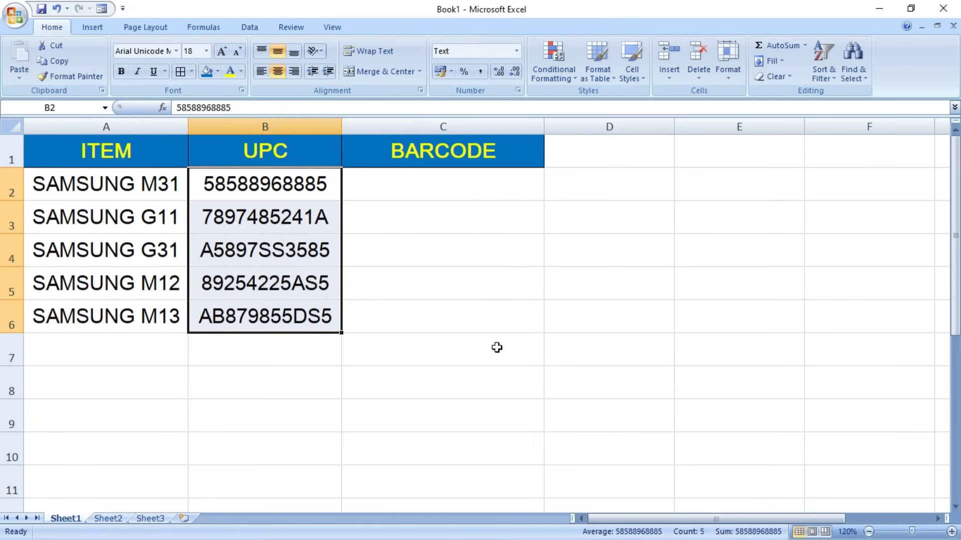
{"action": "left_click", "coordinate": [458, 198]}
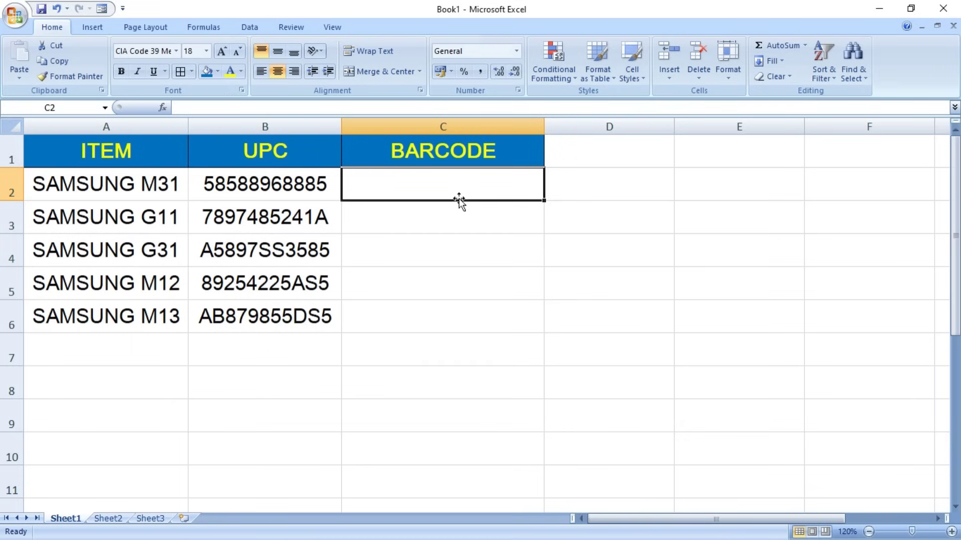
{"action": "left_click", "coordinate": [382, 184]}
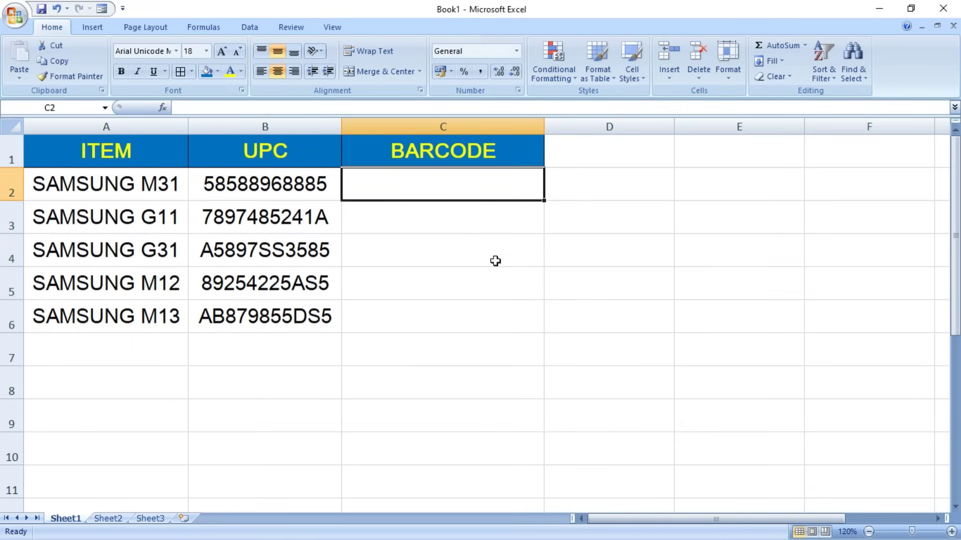
{"action": "type", "text": "=\""}
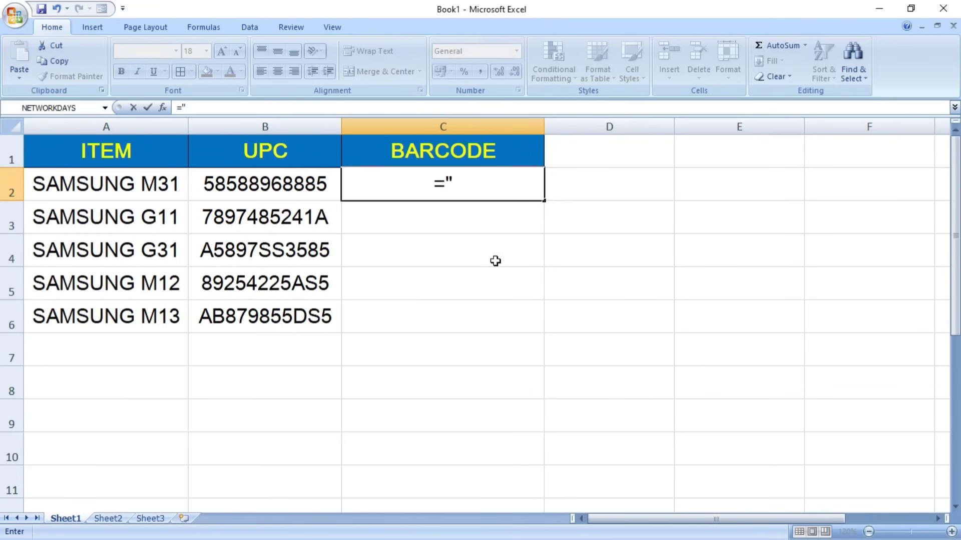
{"action": "type", "text": "*"}
{"action": "type", "text": "\""}
{"action": "type", "text": "&"}
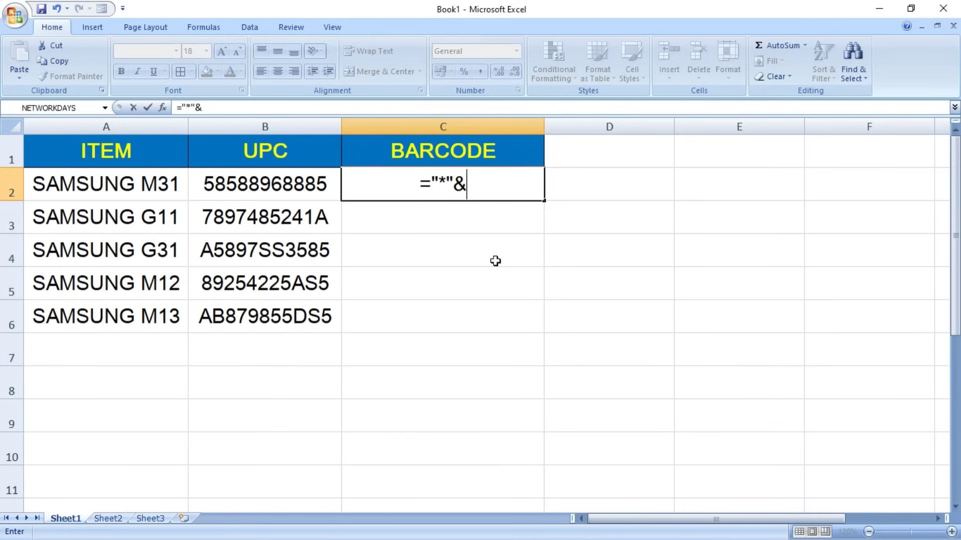
{"action": "left_click", "coordinate": [250, 179]}
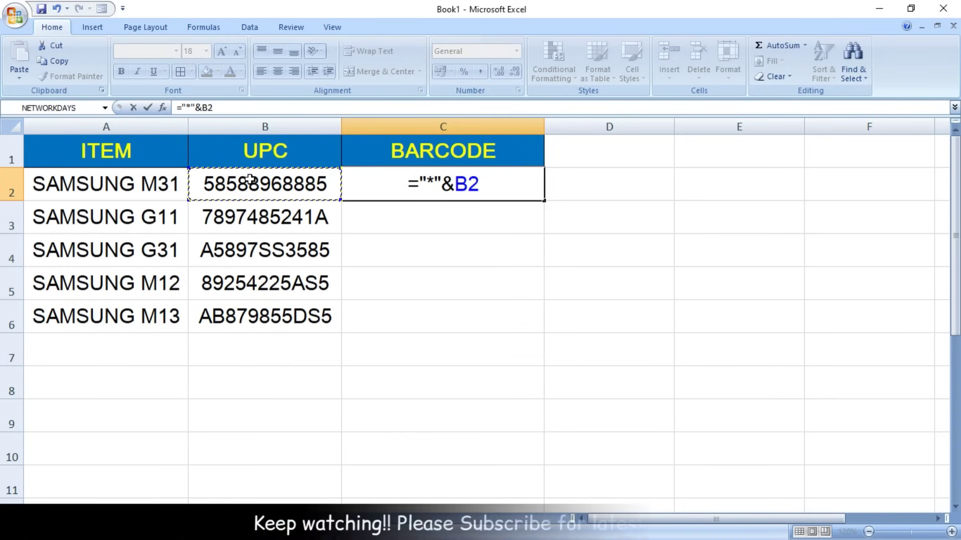
{"action": "type", "text": "&"}
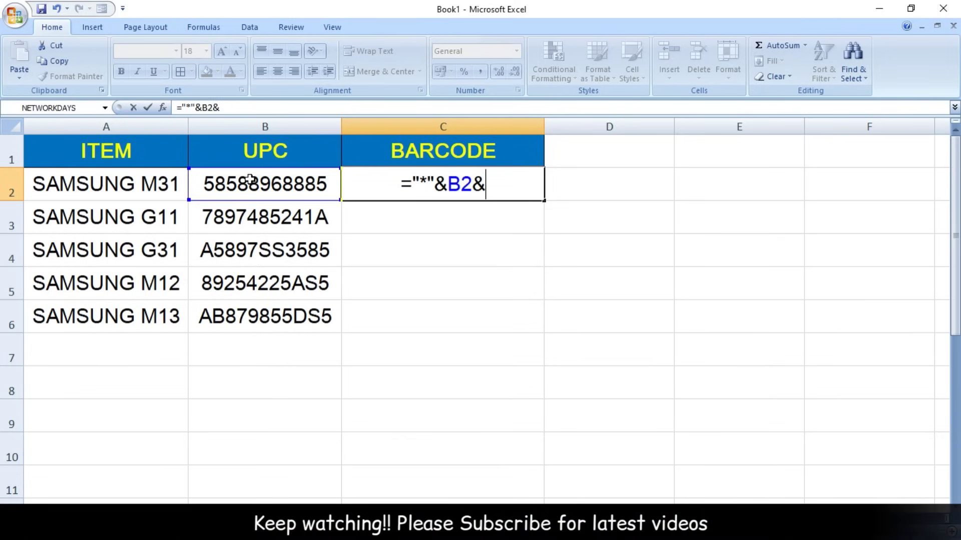
{"action": "type", "text": "\""}
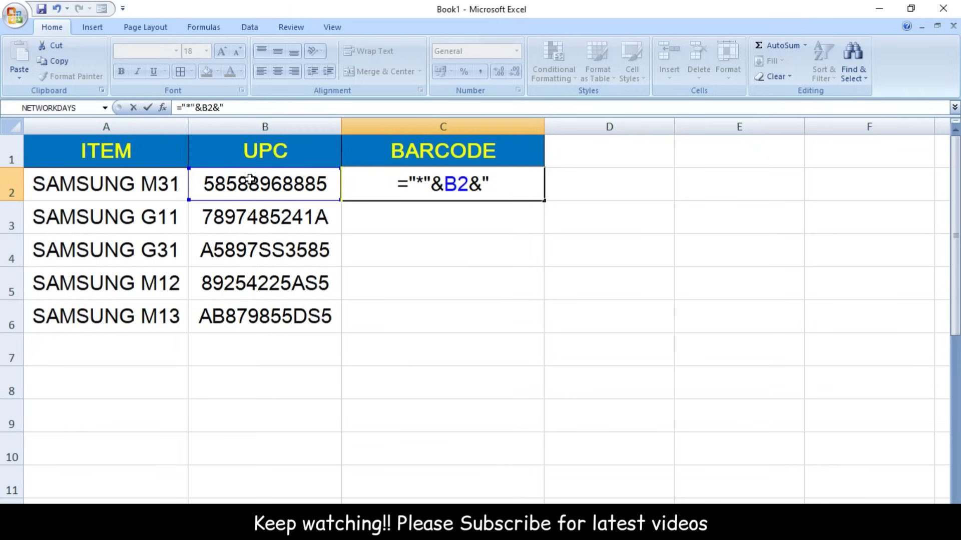
{"action": "type", "text": "*"}
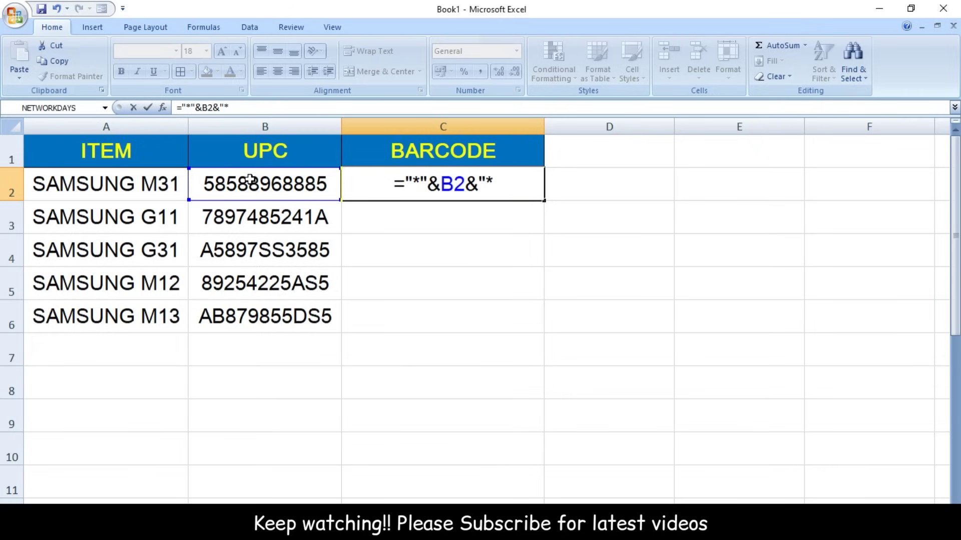
{"action": "type", "text": "\""}
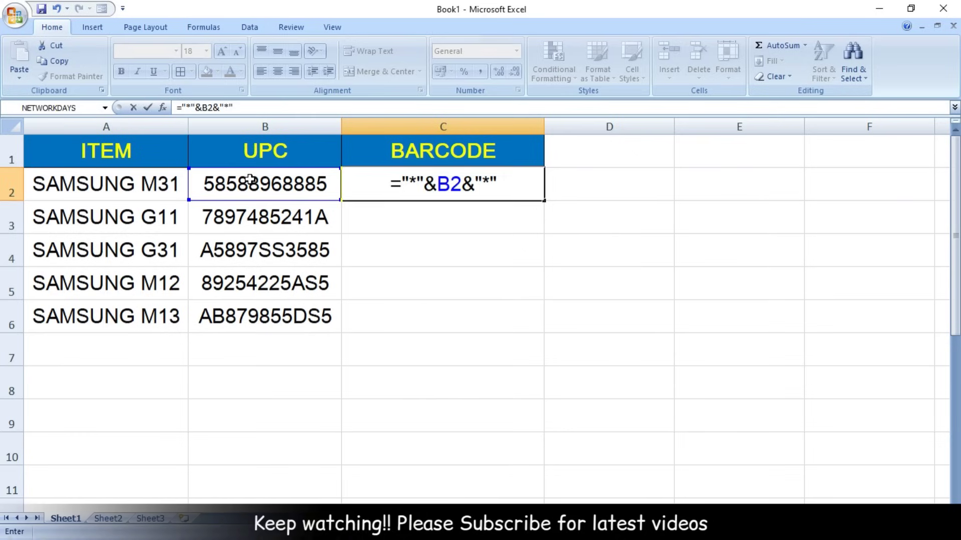
{"action": "key", "text": "Return"}
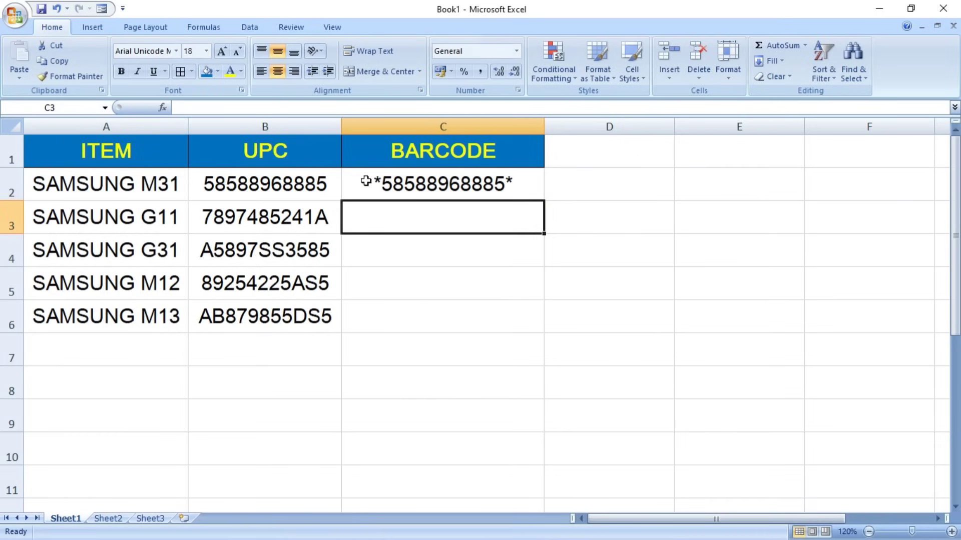
{"action": "left_click", "coordinate": [399, 181]}
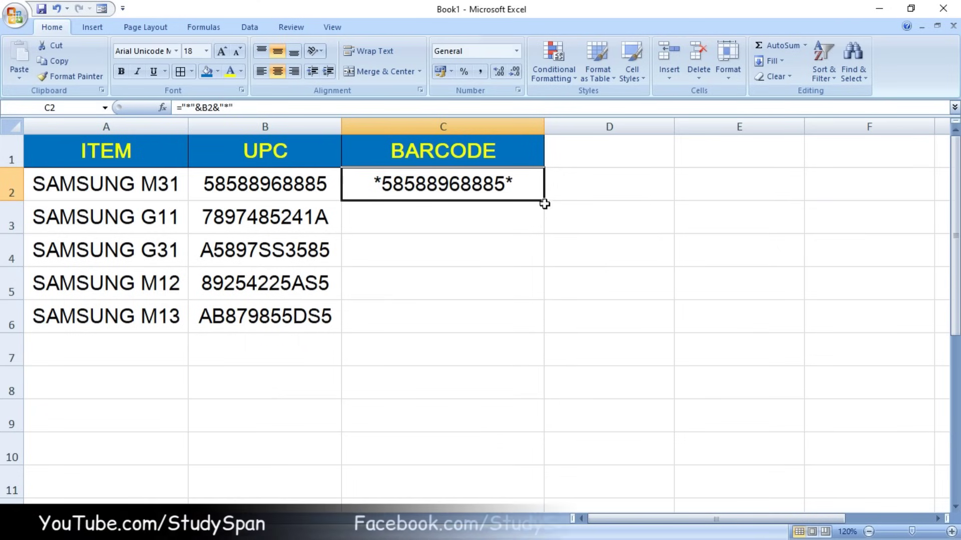
Fill C2's formula down to C6 and set C2:C6 to the CIA Code 39 font.
{"action": "left_click_drag", "start_coordinate": [544, 202], "coordinate": [539, 324]}
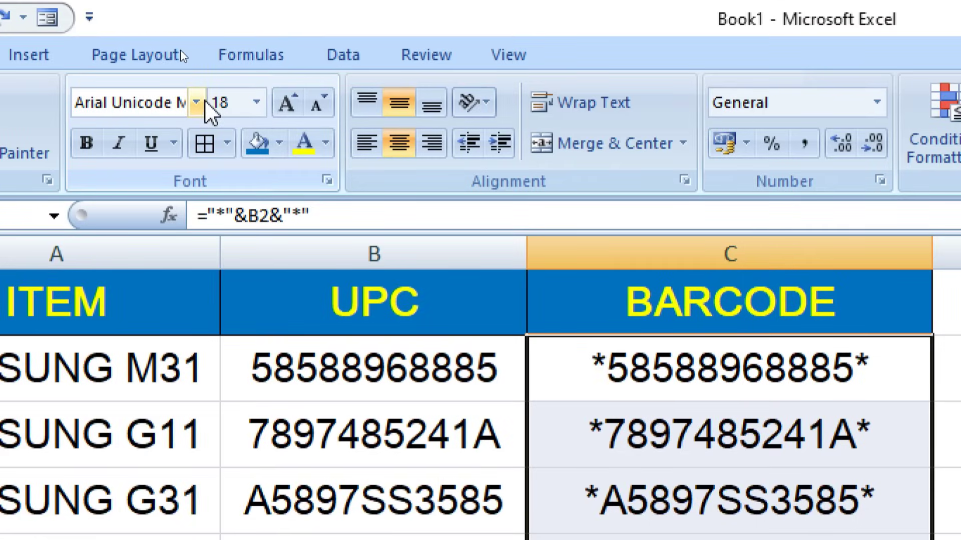
{"action": "left_click", "coordinate": [198, 102]}
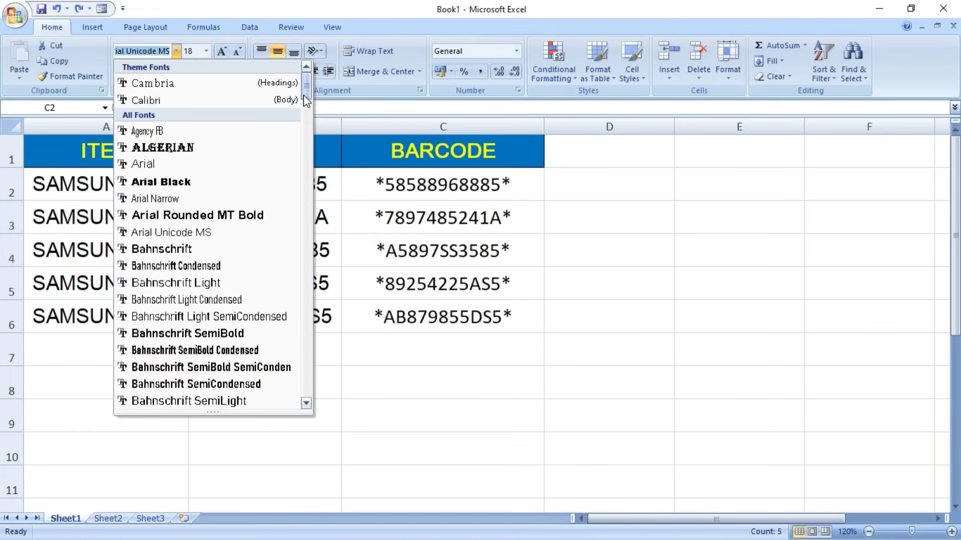
{"action": "left_click_drag", "start_coordinate": [304, 93], "coordinate": [308, 163]}
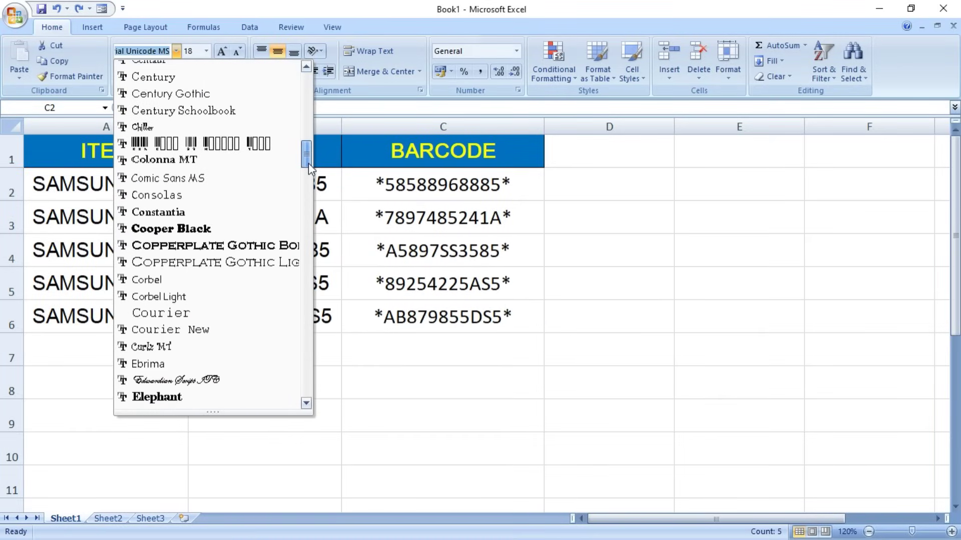
{"action": "left_click", "coordinate": [262, 145]}
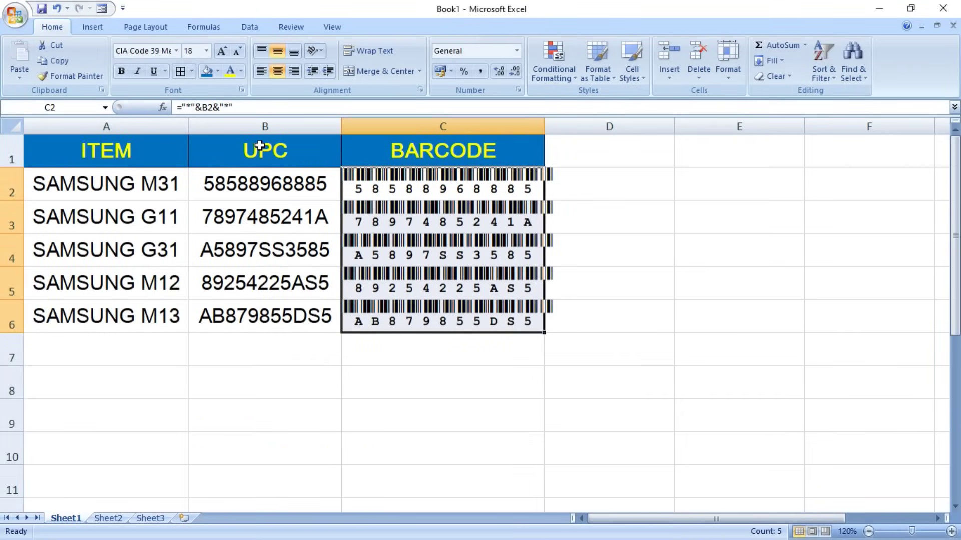
Make rows 2–6 much taller and autofit column C to the barcodes.
{"action": "left_click_drag", "start_coordinate": [12, 185], "coordinate": [11, 316]}
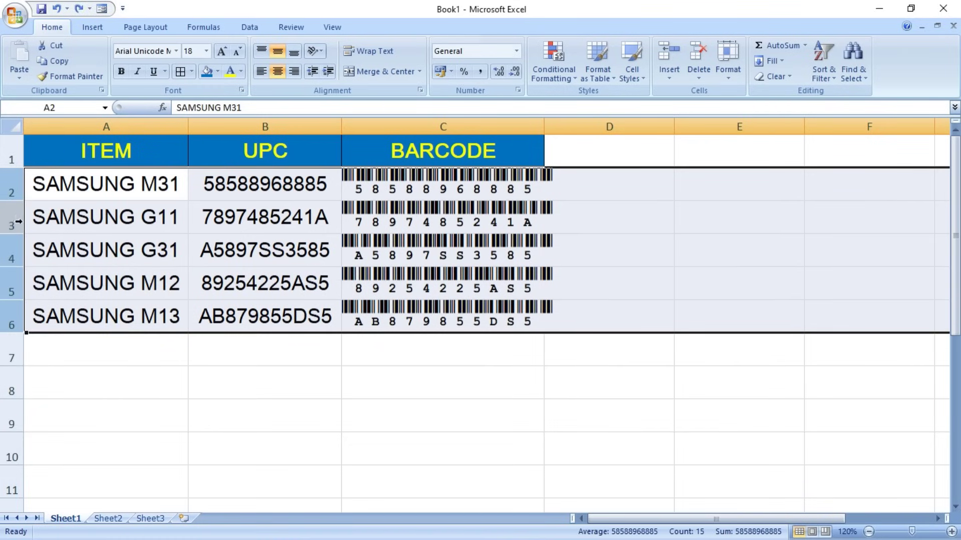
{"action": "left_click_drag", "start_coordinate": [19, 201], "coordinate": [18, 235]}
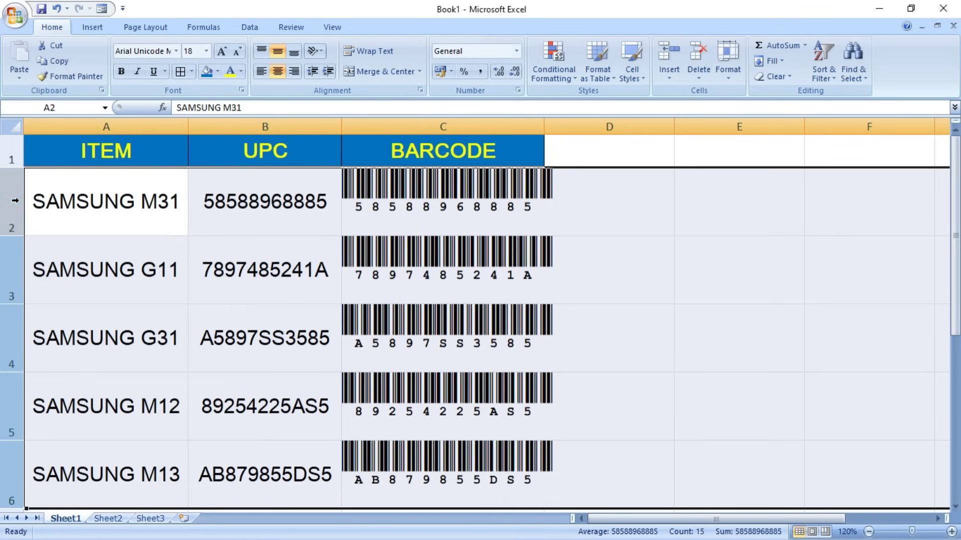
{"action": "double_click", "coordinate": [546, 130]}
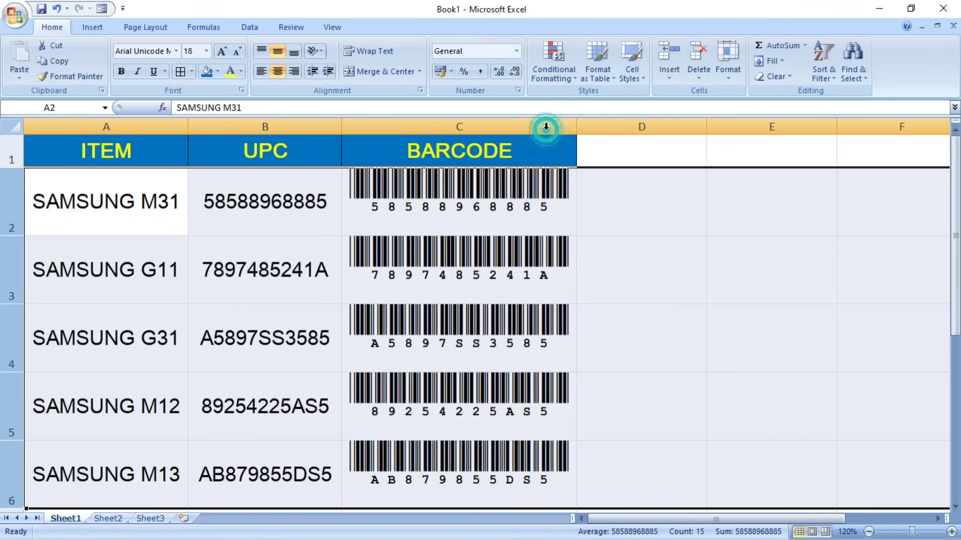
{"action": "left_click", "coordinate": [676, 233]}
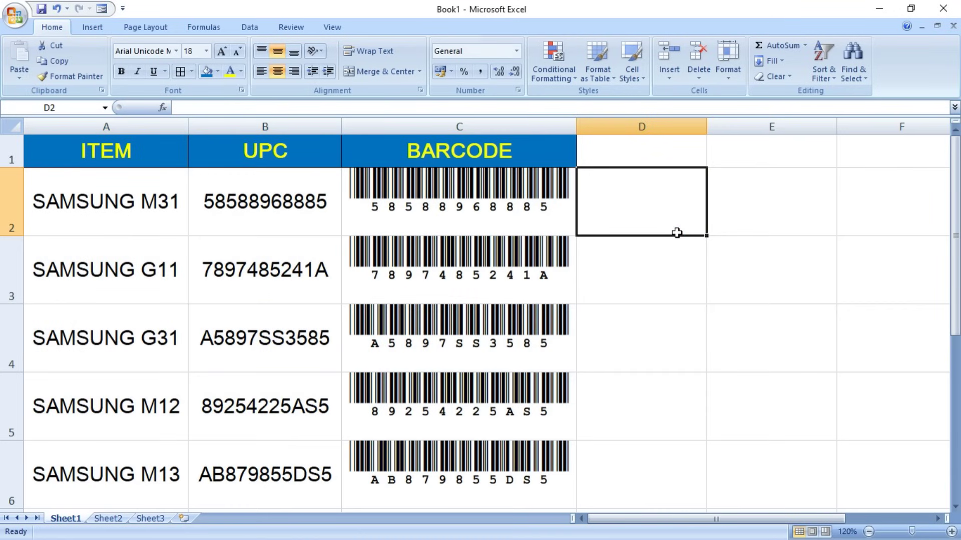
{"action": "left_click", "coordinate": [448, 177]}
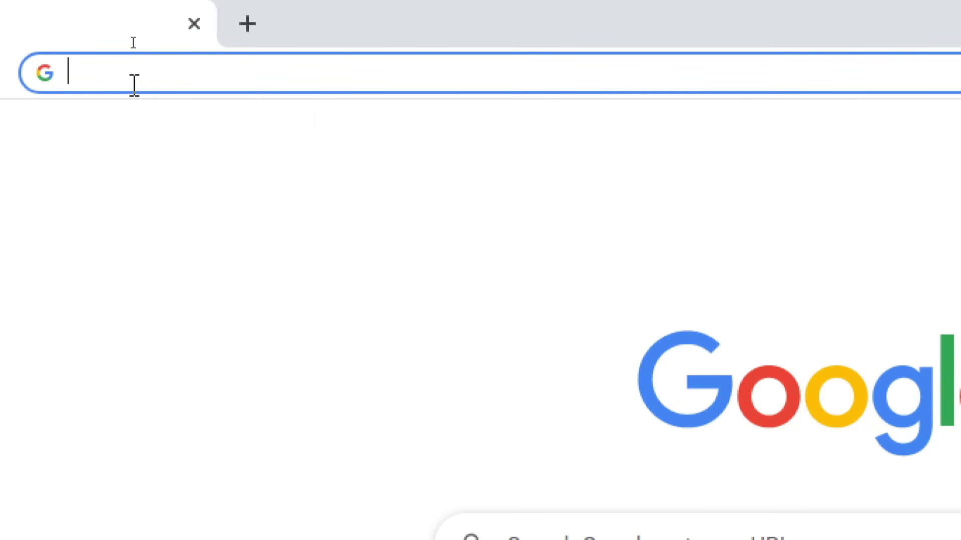
Load DAfont.com in the Chrome address bar.
{"action": "type", "text": "DA"}
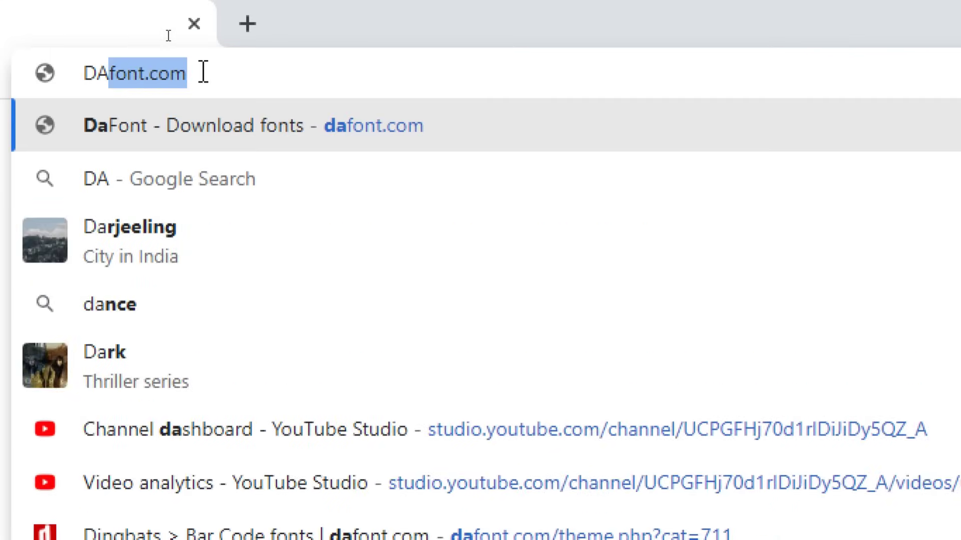
{"action": "left_click", "coordinate": [219, 71]}
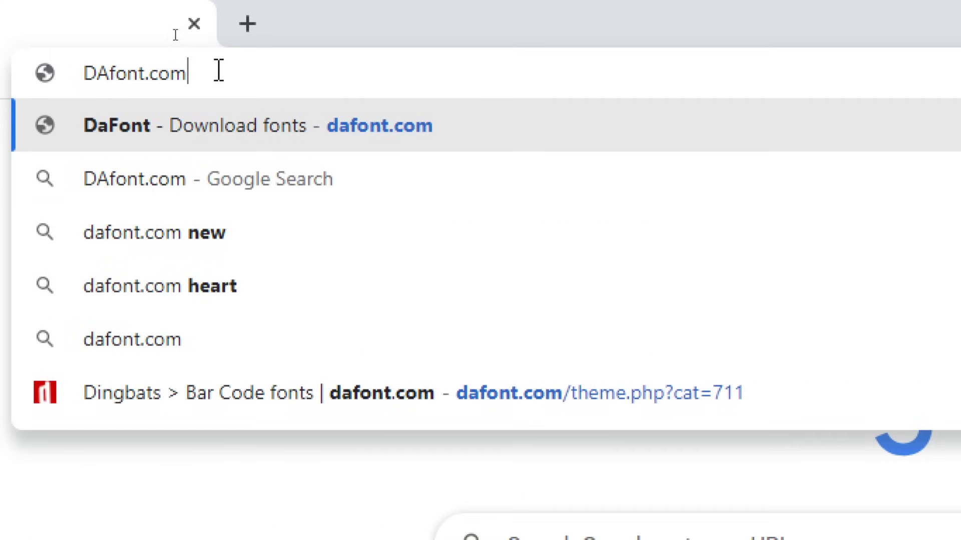
{"action": "key", "text": "Return"}
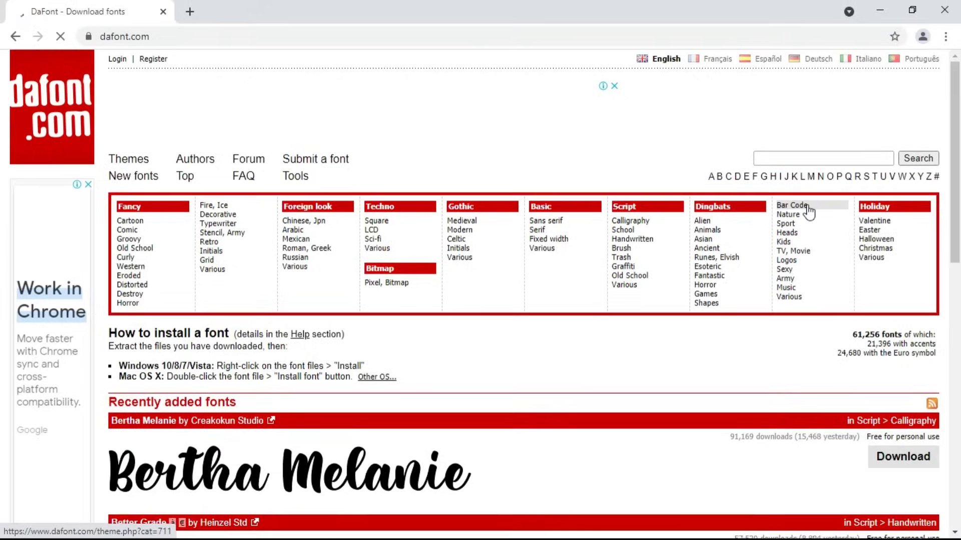
Download CIA Code 39 (cia_code39.zip) from DaFont's Bar Code category and list all downloads.
{"action": "left_click", "coordinate": [807, 206]}
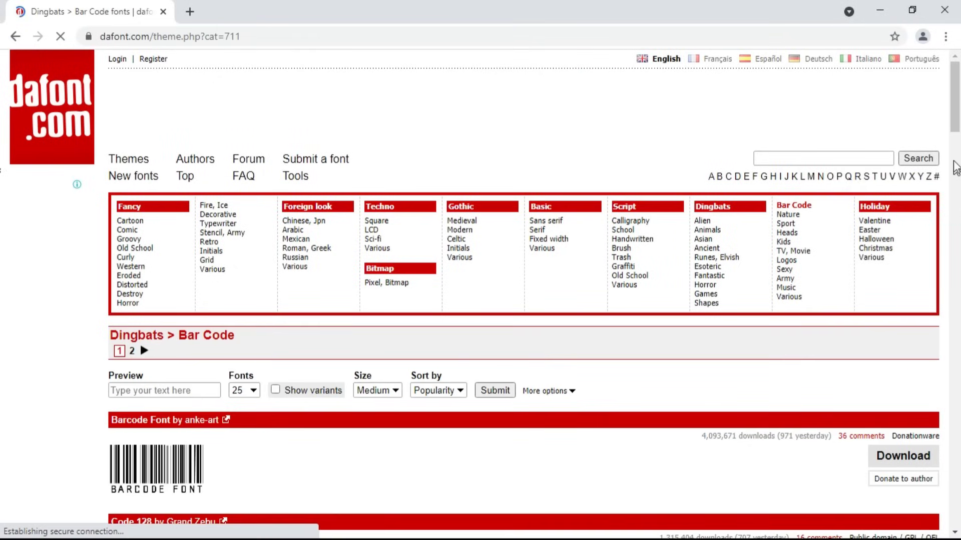
{"action": "mouse_move", "coordinate": [955, 132]}
{"action": "left_mouse_down"}
{"action": "mouse_move", "coordinate": [958, 217]}
{"action": "mouse_move", "coordinate": [487, 223]}
{"action": "left_mouse_up"}
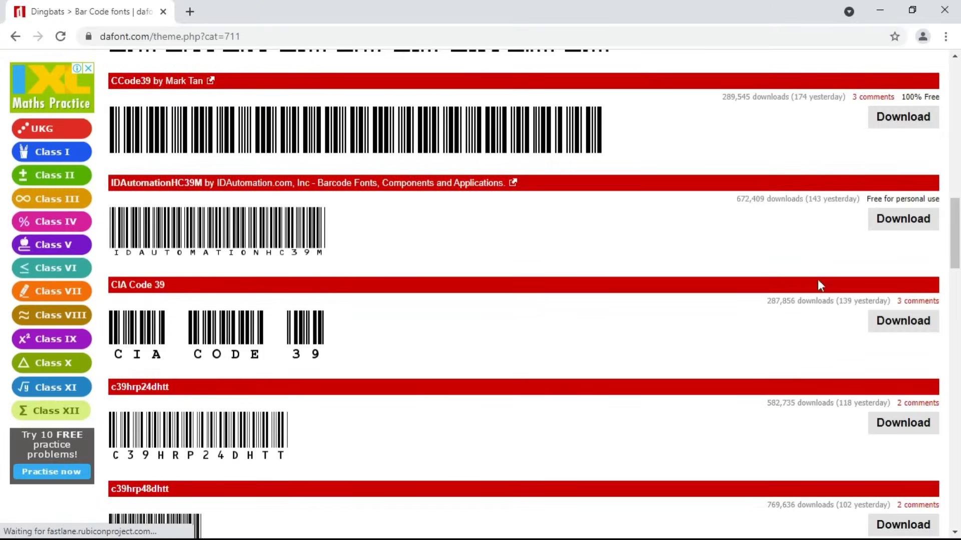
{"action": "left_click", "coordinate": [890, 332]}
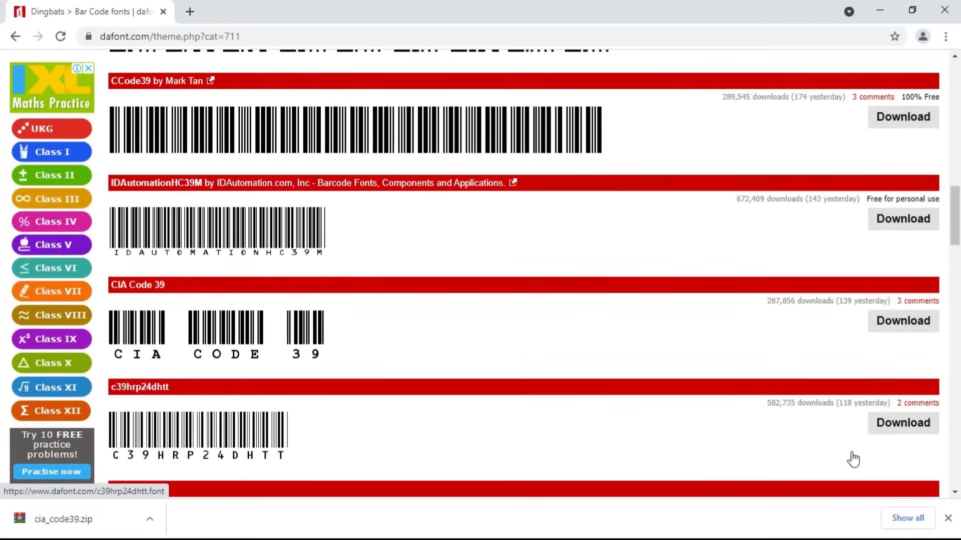
{"action": "left_click", "coordinate": [899, 520]}
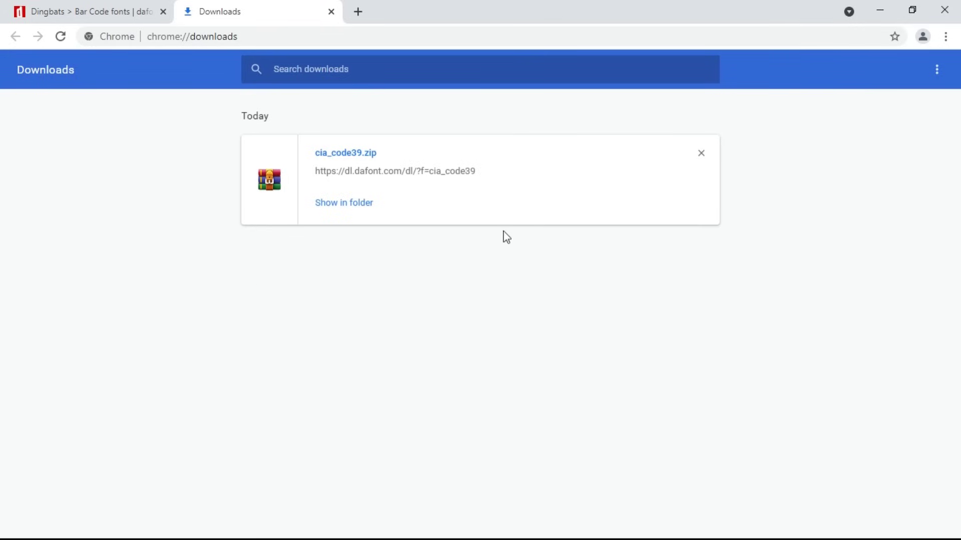
Extract cia_code39.zip in the Downloads folder to get the ciacode39_m font file.
{"action": "left_click", "coordinate": [354, 209]}
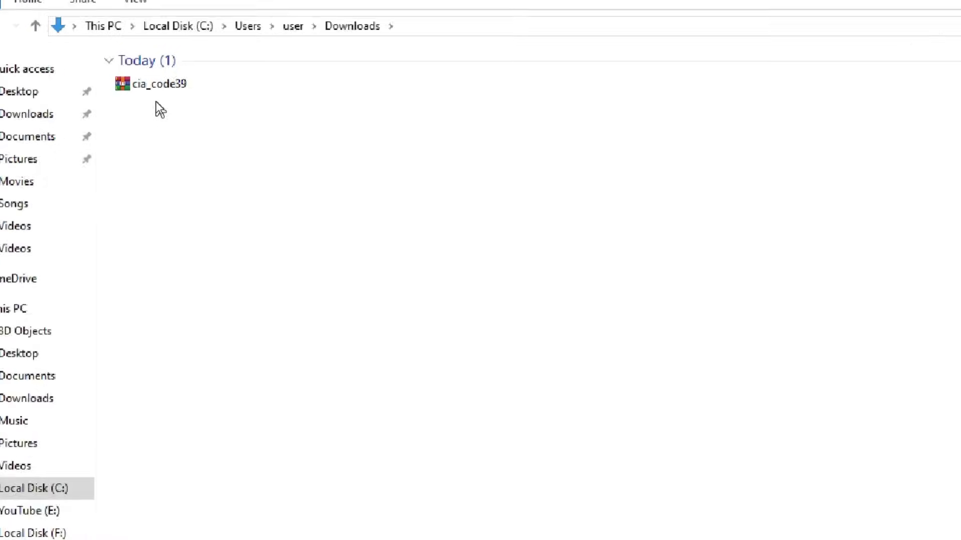
{"action": "right_click", "coordinate": [145, 79]}
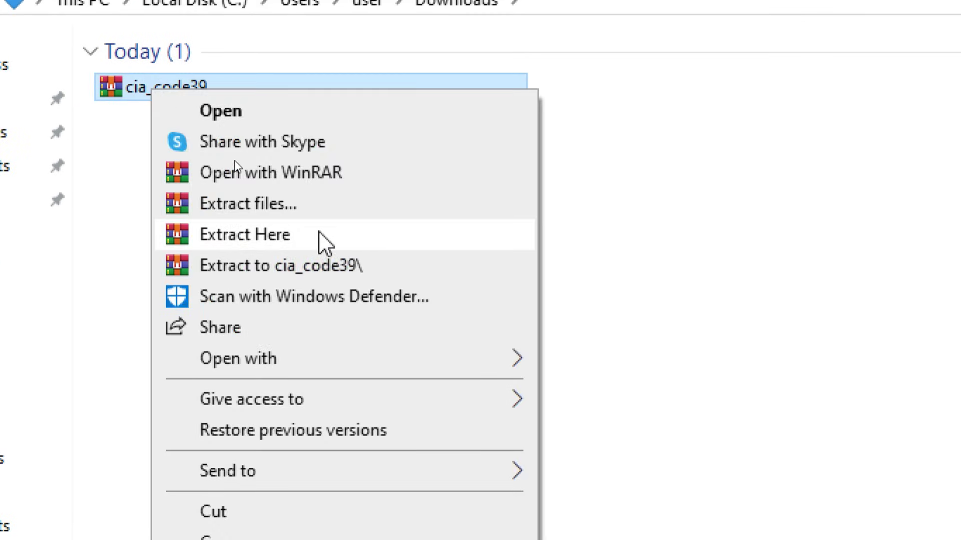
{"action": "left_click", "coordinate": [320, 231]}
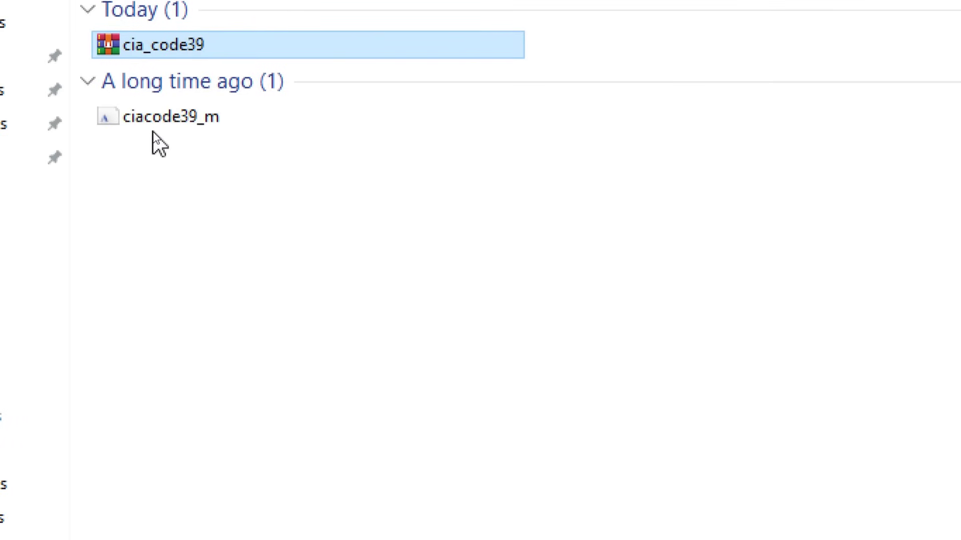
Copy the ciacode39_m font file and navigate to C:\Windows\Fonts to install it.
{"action": "left_click", "coordinate": [153, 128]}
{"action": "right_click", "coordinate": [153, 126]}
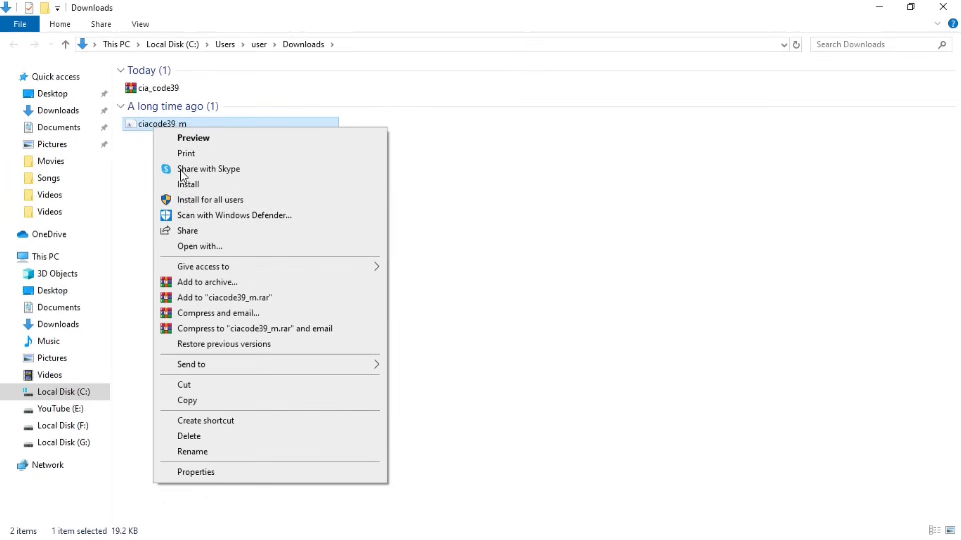
{"action": "left_click", "coordinate": [221, 404]}
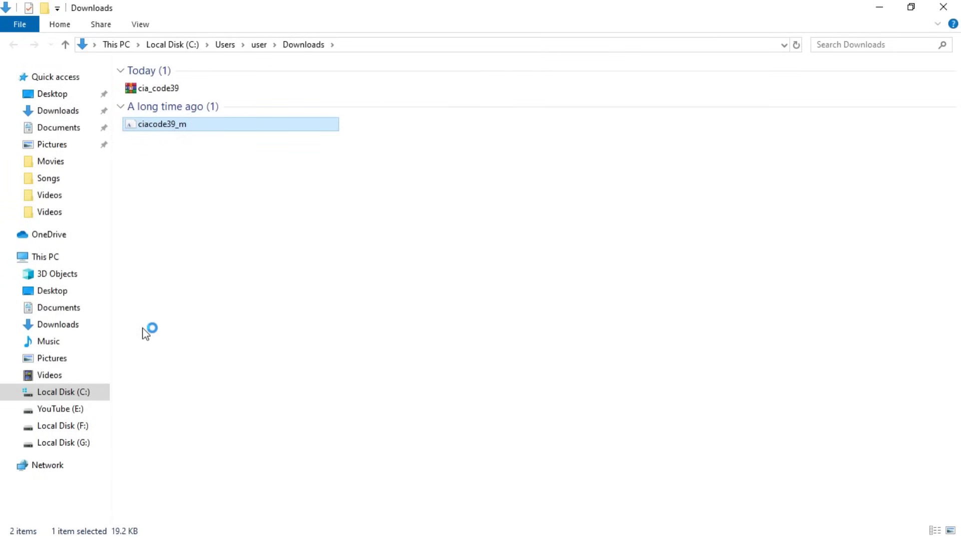
{"action": "mouse_move", "coordinate": [63, 391]}
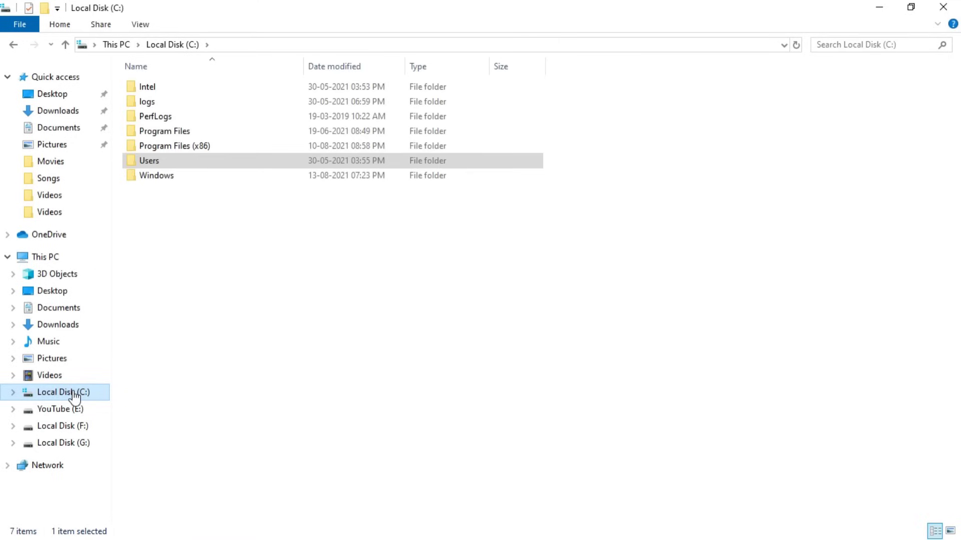
{"action": "left_click", "coordinate": [185, 179]}
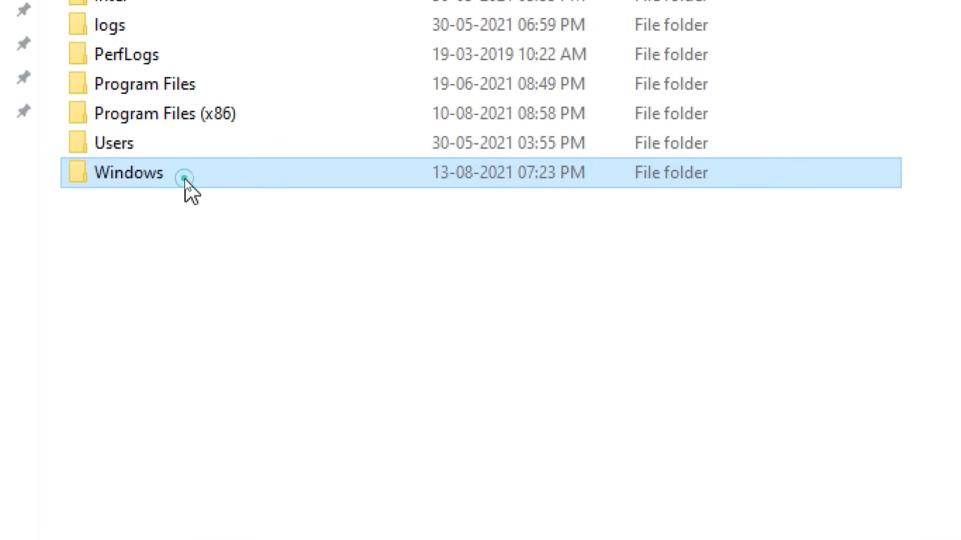
{"action": "double_click", "coordinate": [184, 178]}
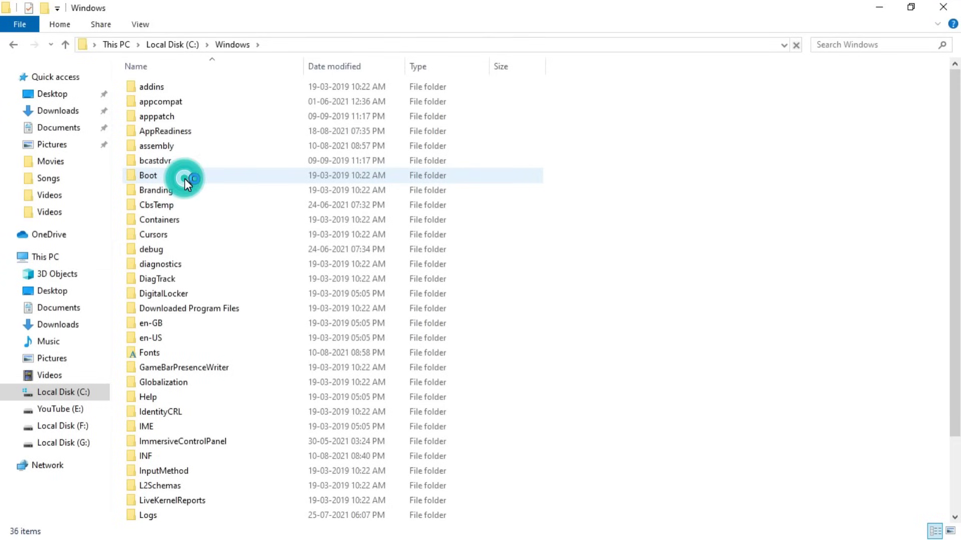
{"action": "key", "text": "f"}
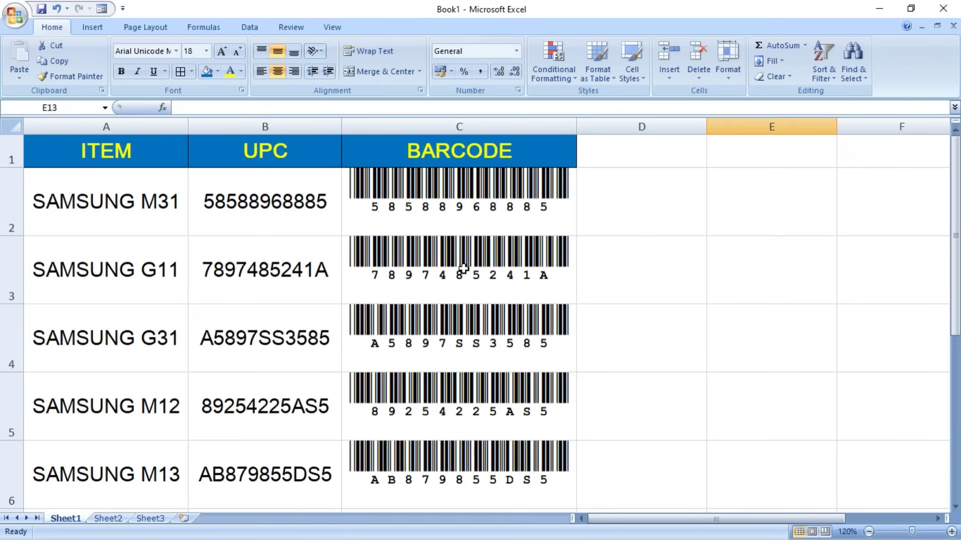
Enter UPC ABG858452 in B2 and ASDGHJKK22 in B3.
{"action": "left_click", "coordinate": [311, 212]}
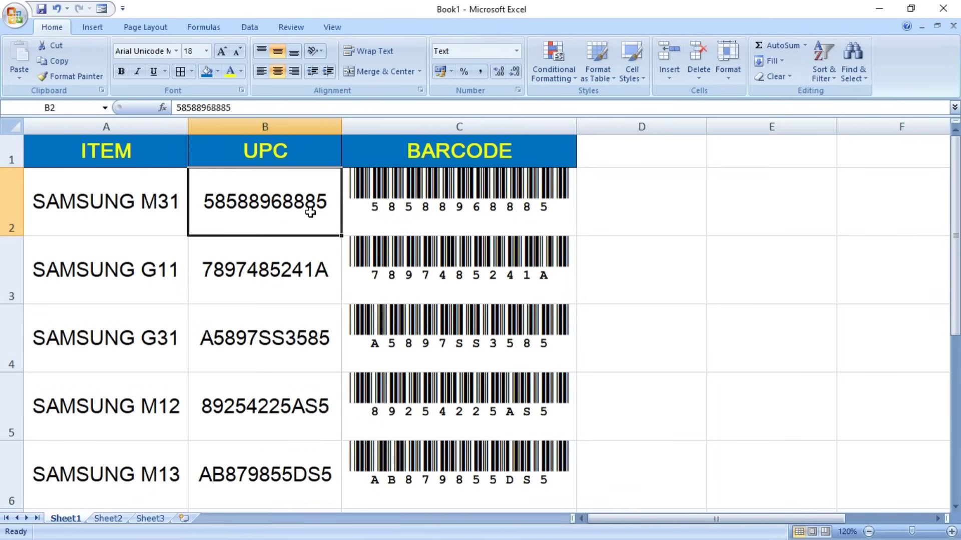
{"action": "type", "text": "A"}
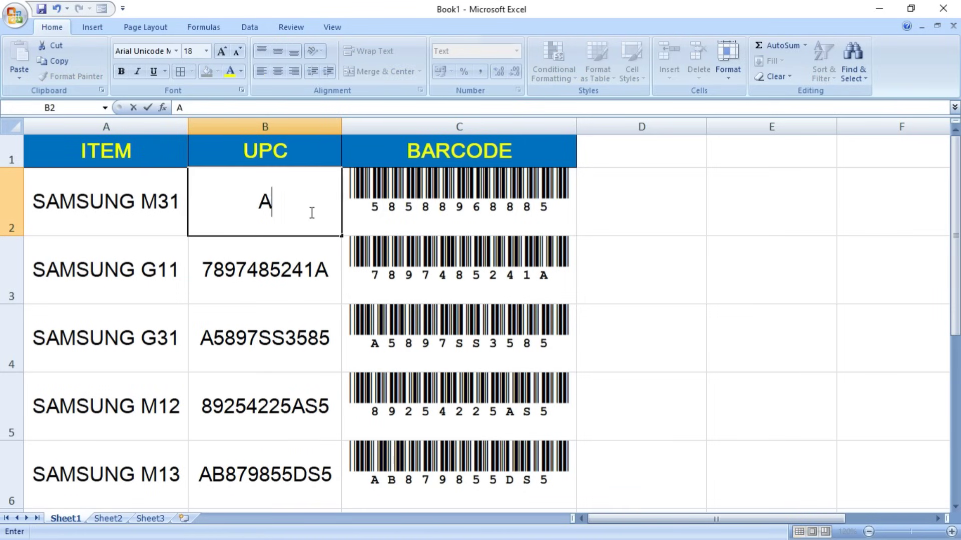
{"action": "type", "text": "B"}
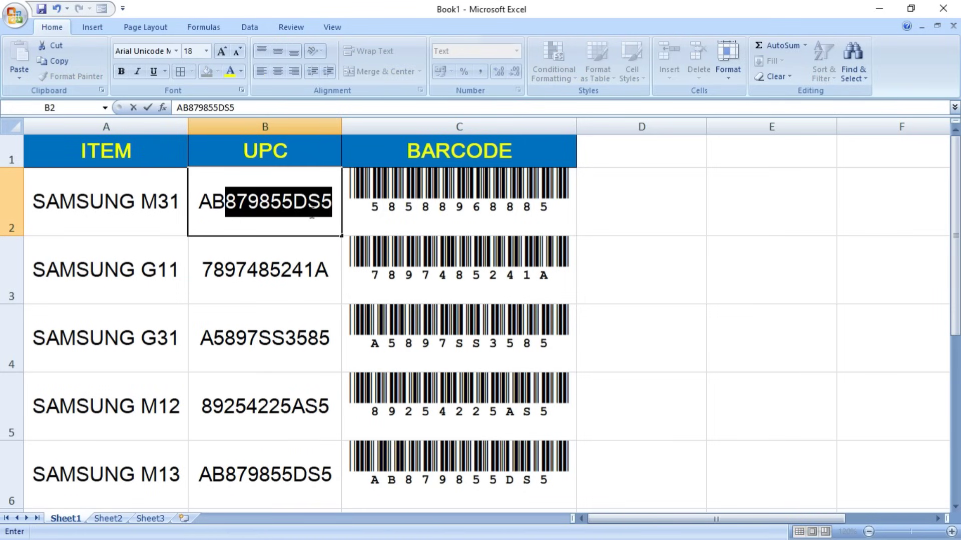
{"action": "type", "text": "G85845"}
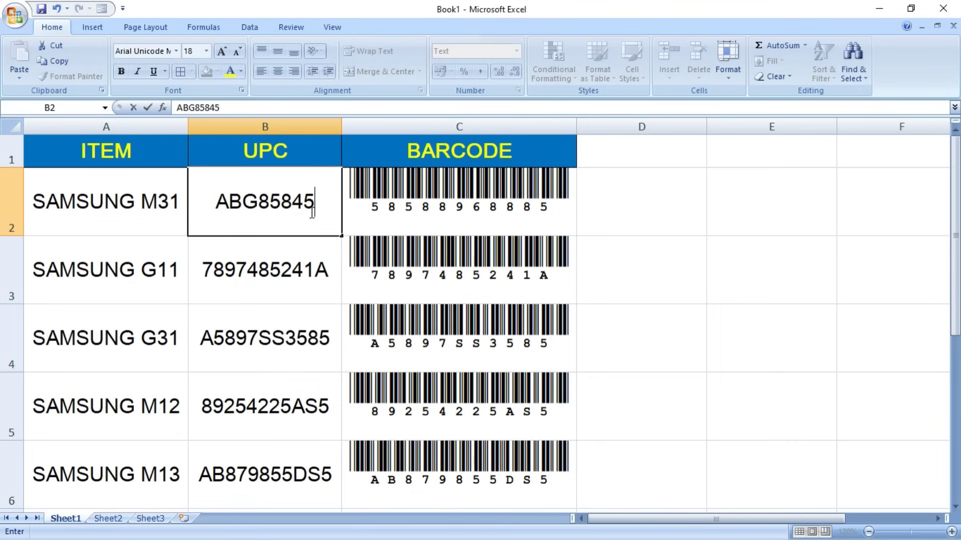
{"action": "type", "text": "2"}
{"action": "key", "text": "Return"}
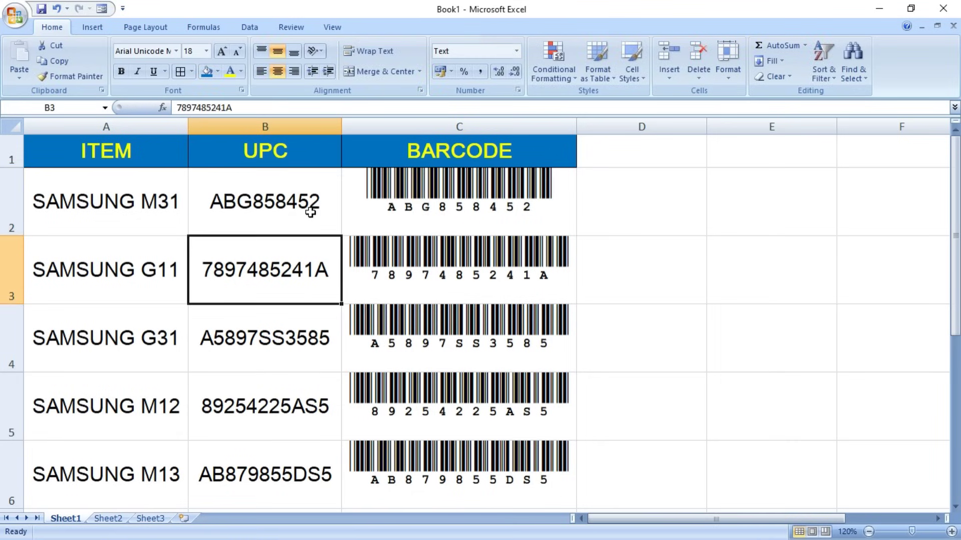
{"action": "left_click", "coordinate": [468, 214]}
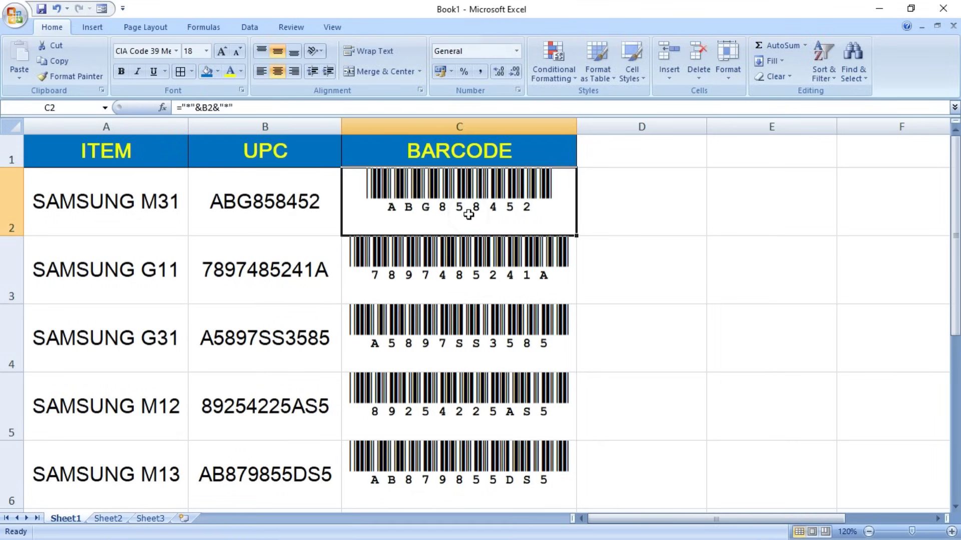
{"action": "left_click", "coordinate": [249, 278]}
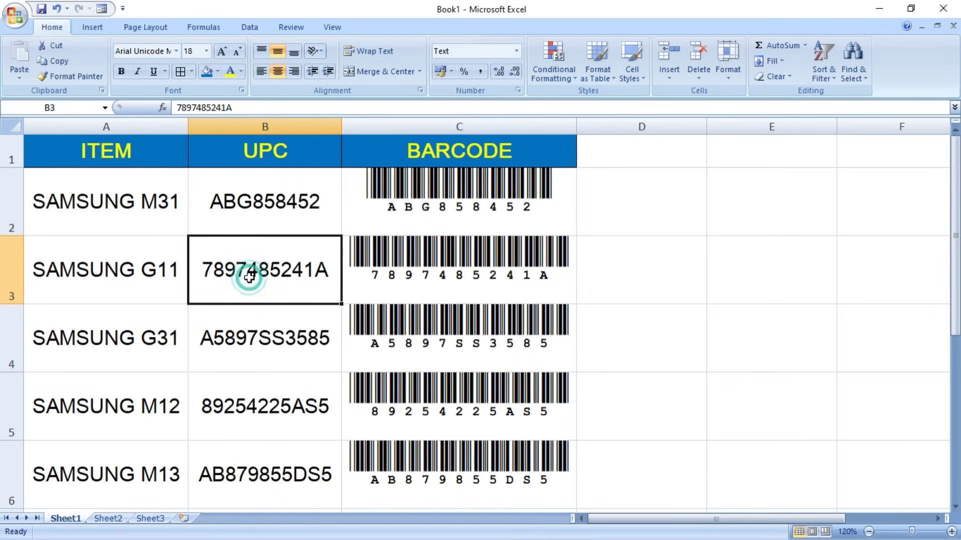
{"action": "type", "text": "AS"}
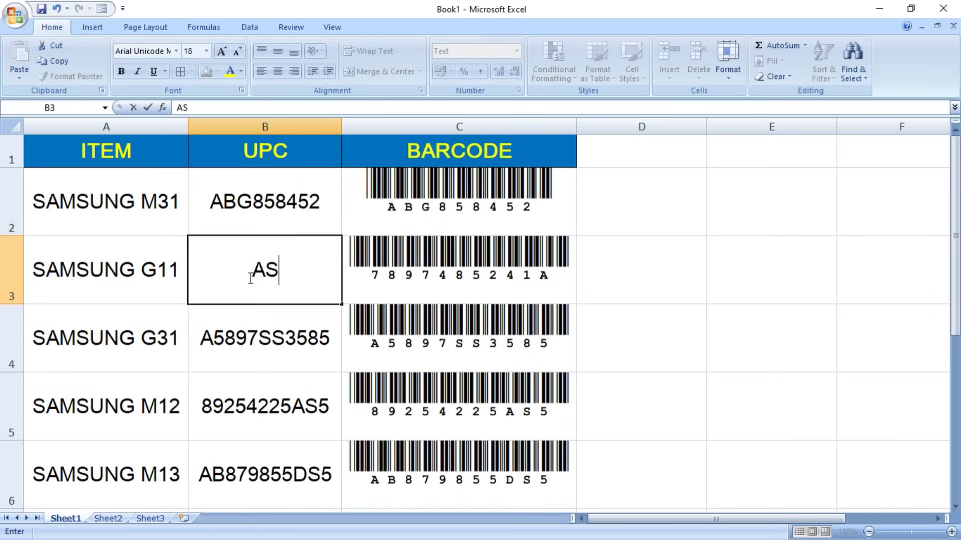
{"action": "type", "text": "DGHJKK"}
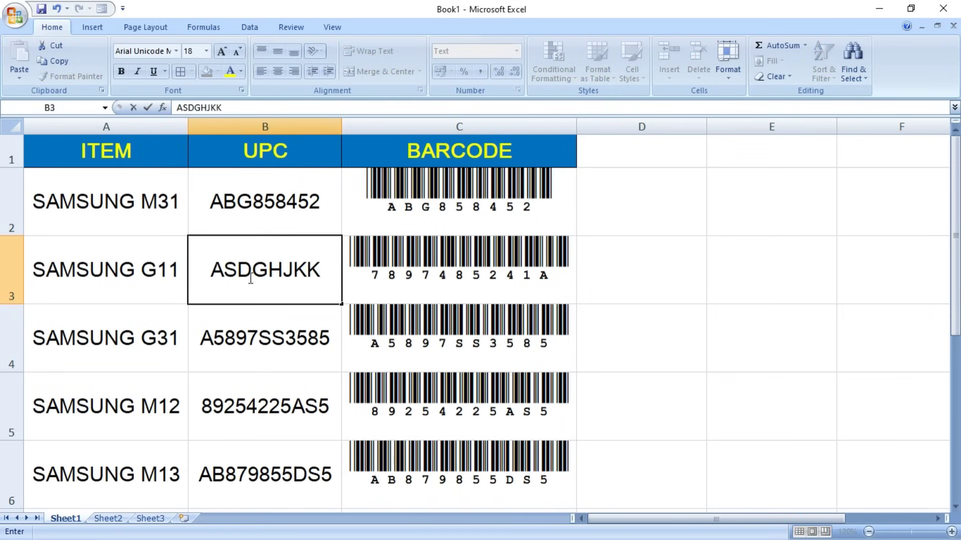
{"action": "type", "text": "22"}
{"action": "key", "text": "Return"}
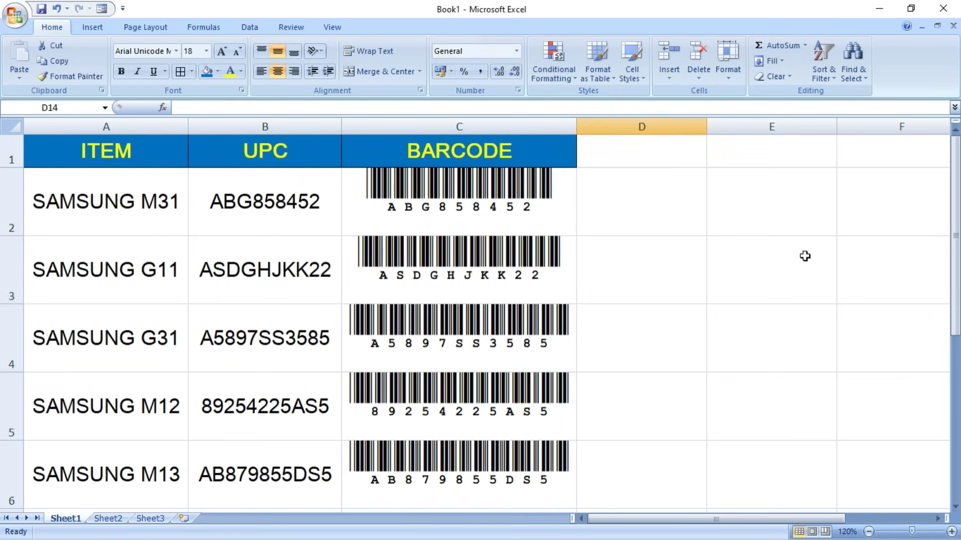